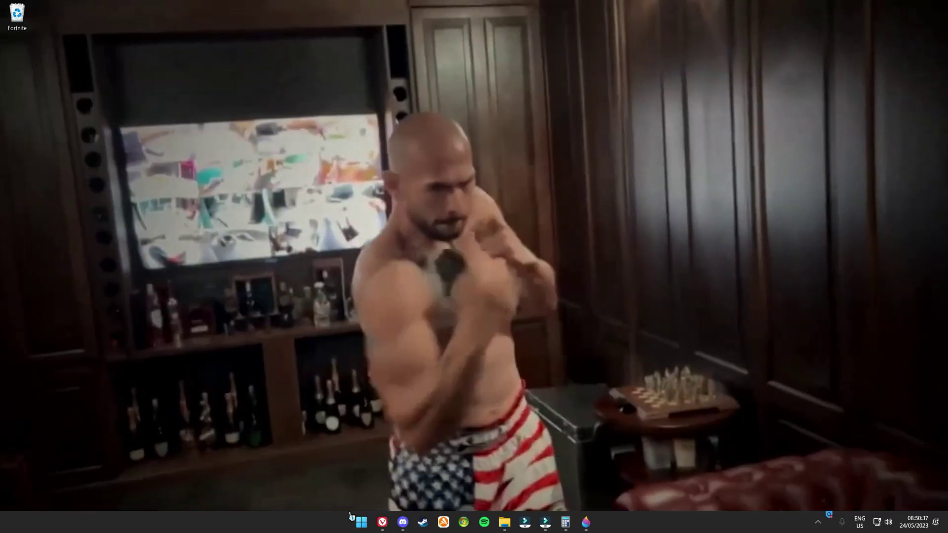
Review the Adobe Creative Cloud video app prices in the browser and the yearly cost calculation in Calculator
mouse_move(382, 523)
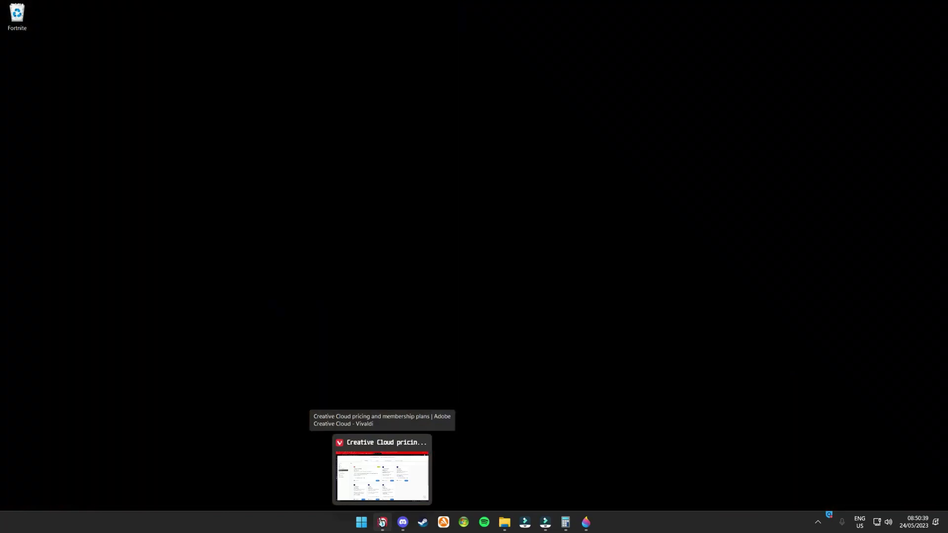
click(382, 523)
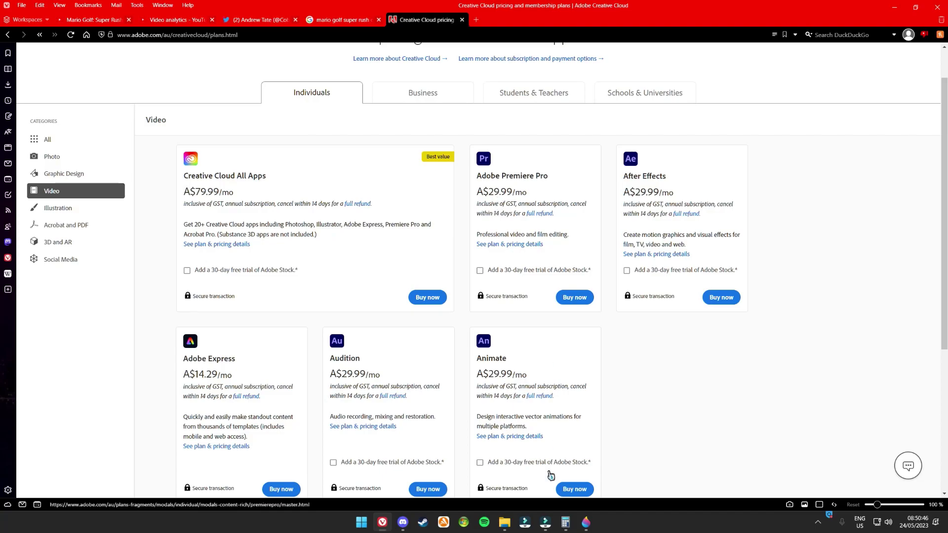
click(565, 522)
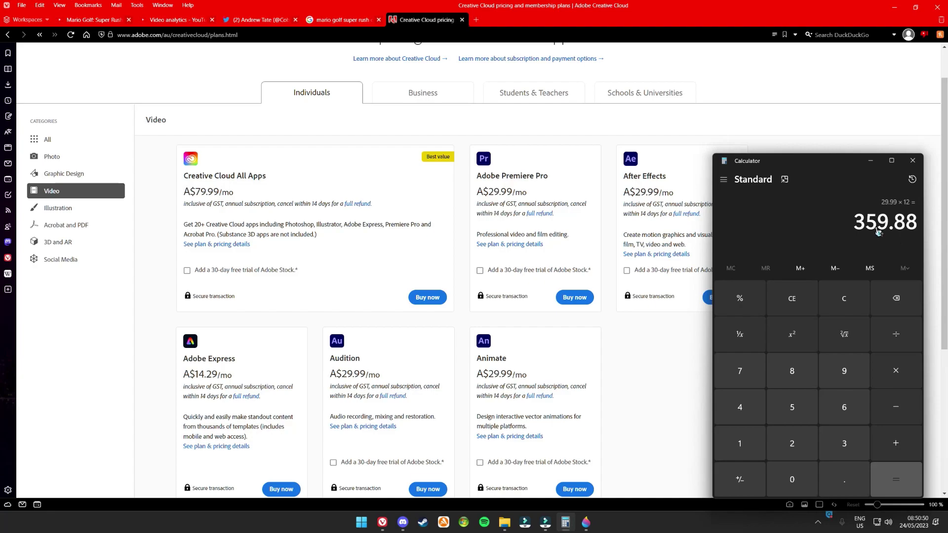
click(750, 90)
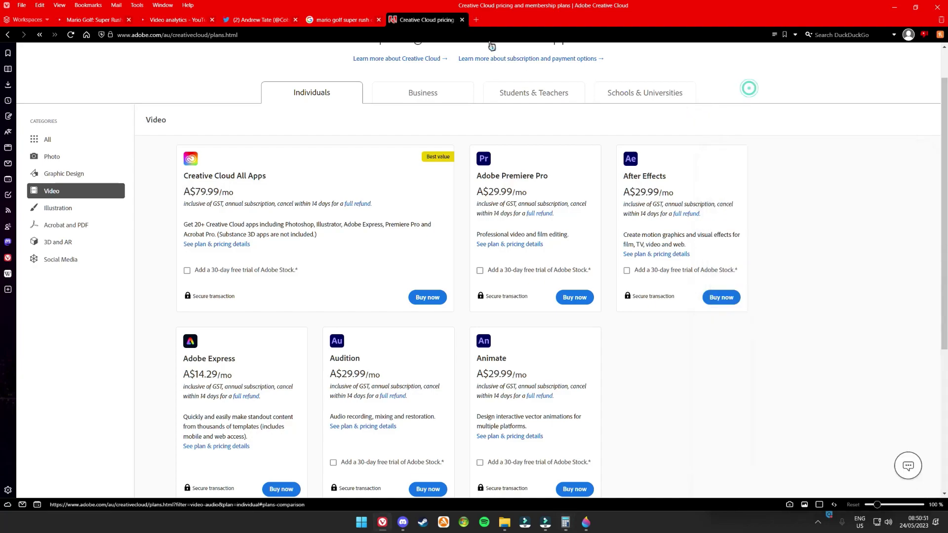
Search for BLUR in a new browser tab and download blur-installer.exe from the release assets
click(477, 20)
text(b)
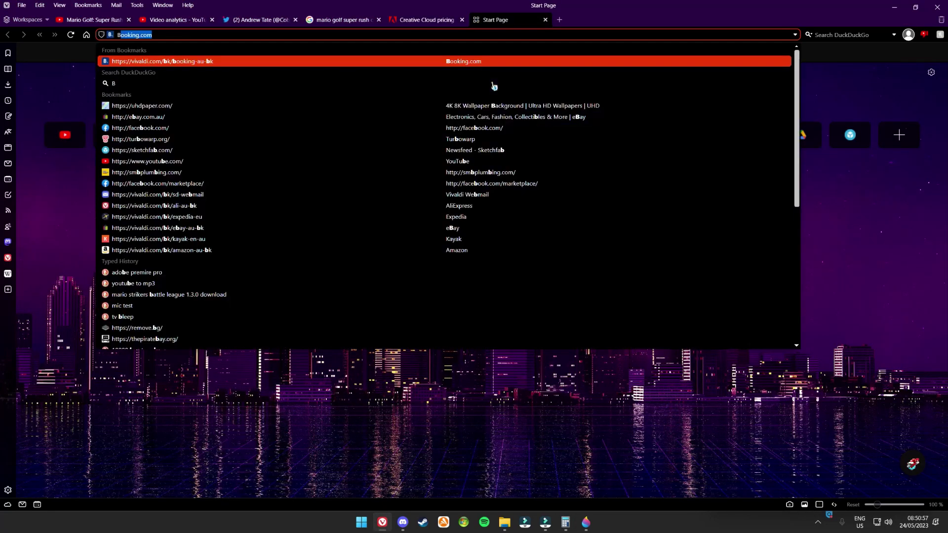
text(LUR)
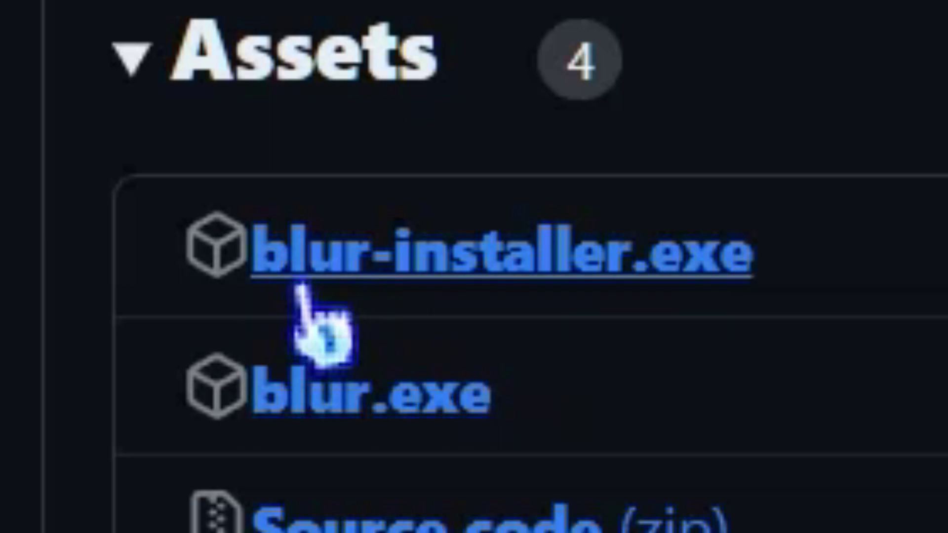
click(225, 355)
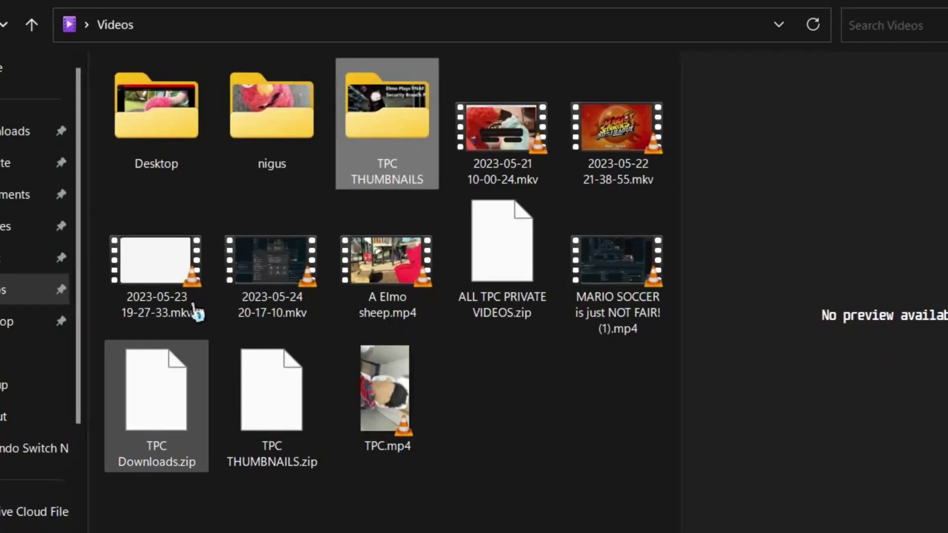
Run the blur installer from the Downloads folder and install it with the standard components and a desktop shortcut
click(9, 126)
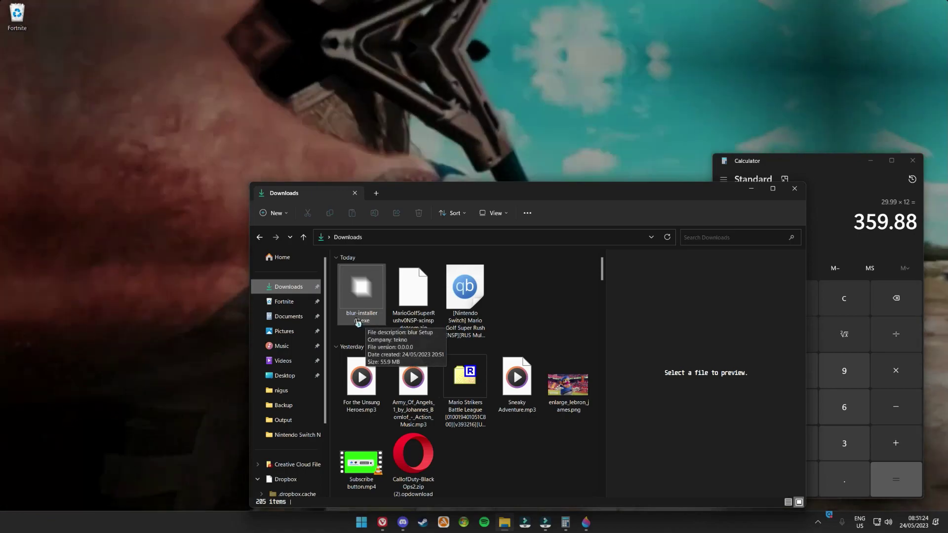
double_click(368, 321)
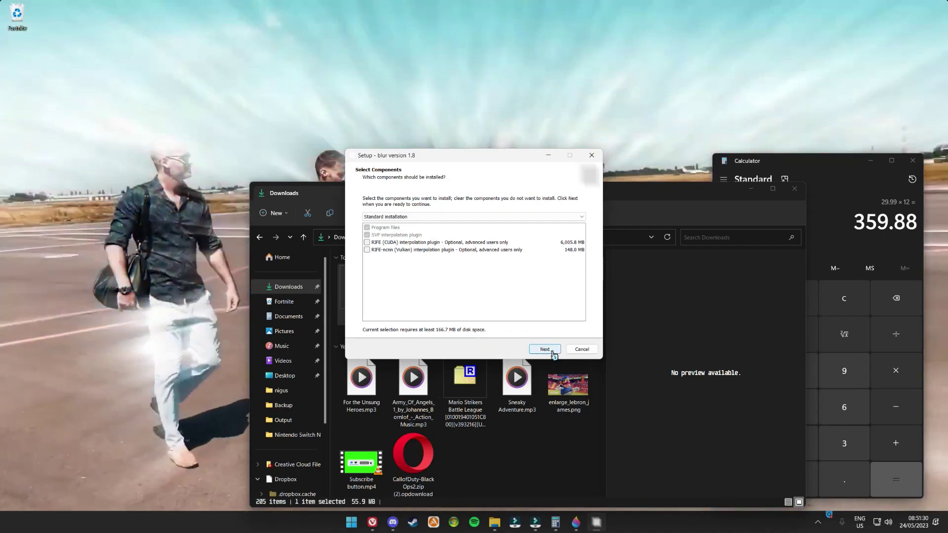
click(553, 351)
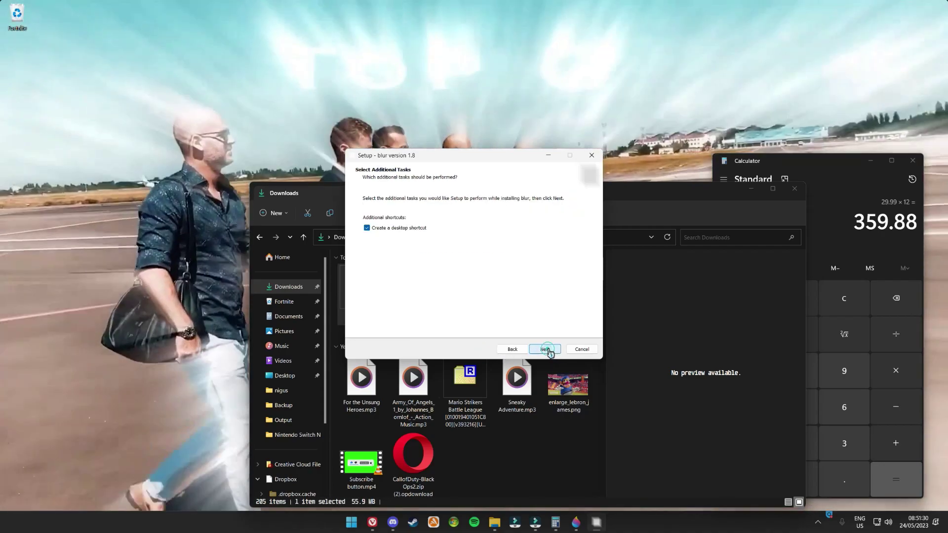
click(549, 352)
click(546, 350)
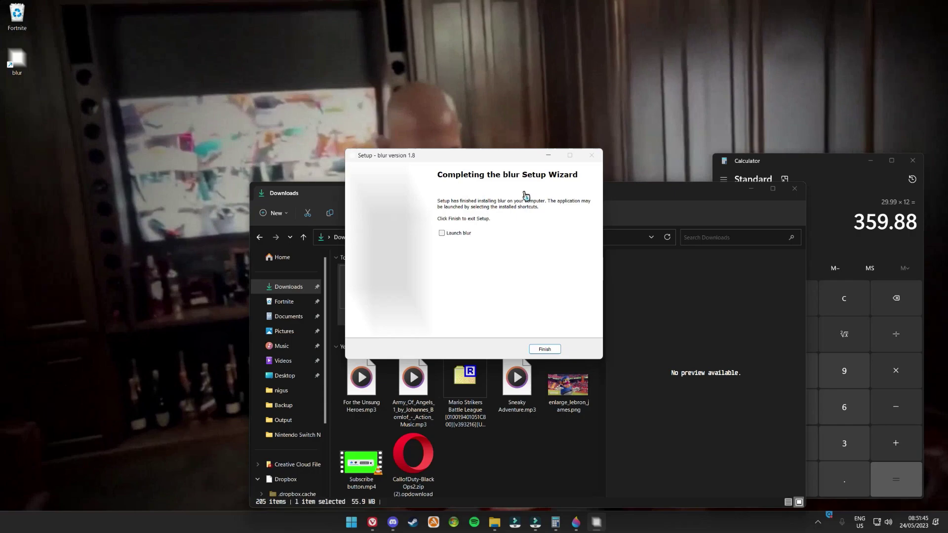
Finish the setup with blur set to launch, and centre its window on a cleared desktop
click(442, 233)
click(545, 350)
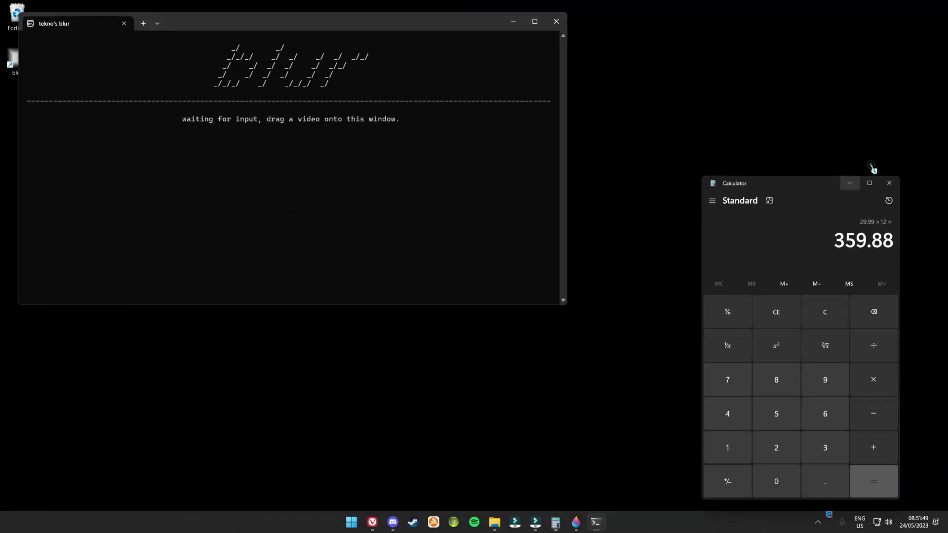
click(871, 161)
drag(368, 29, 536, 126)
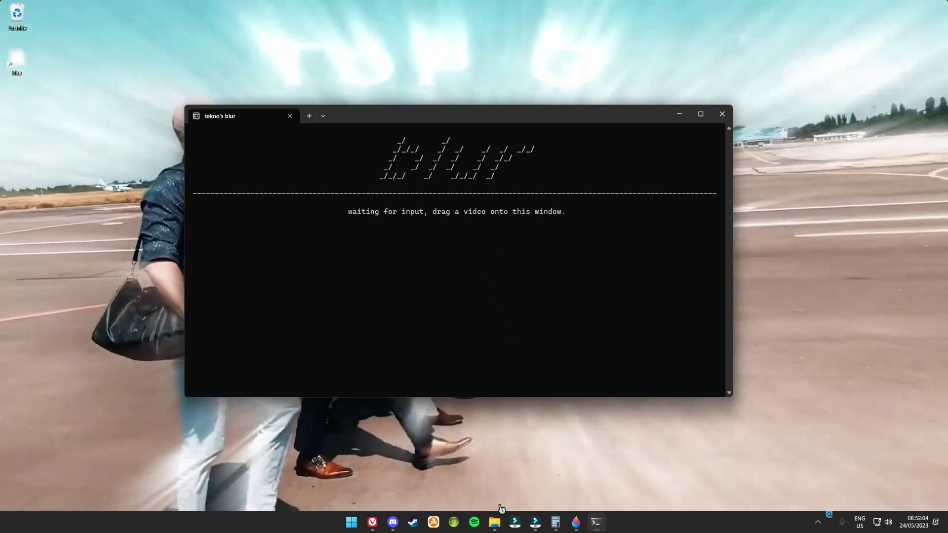
Open the folder named New folder on the Video Games drive in File Explorer
click(494, 522)
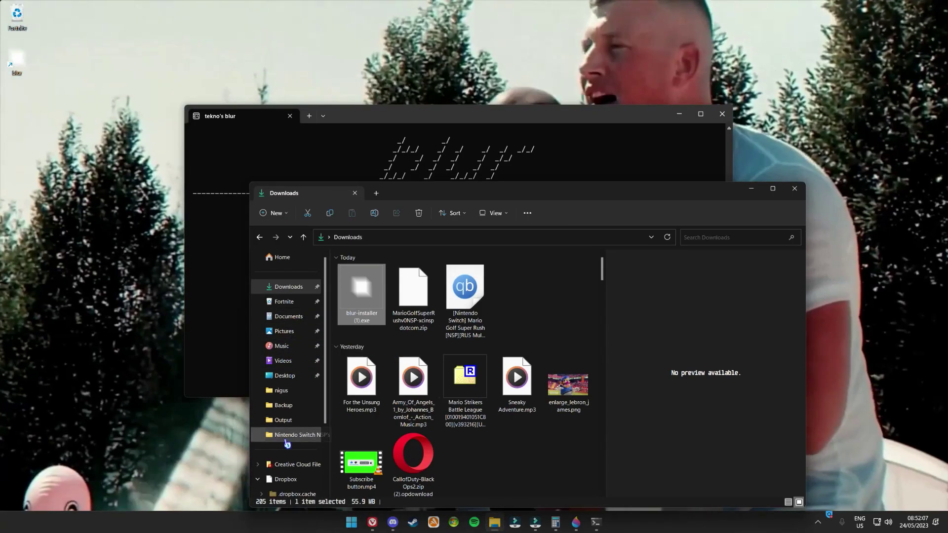
scroll(301, 464, down, 2)
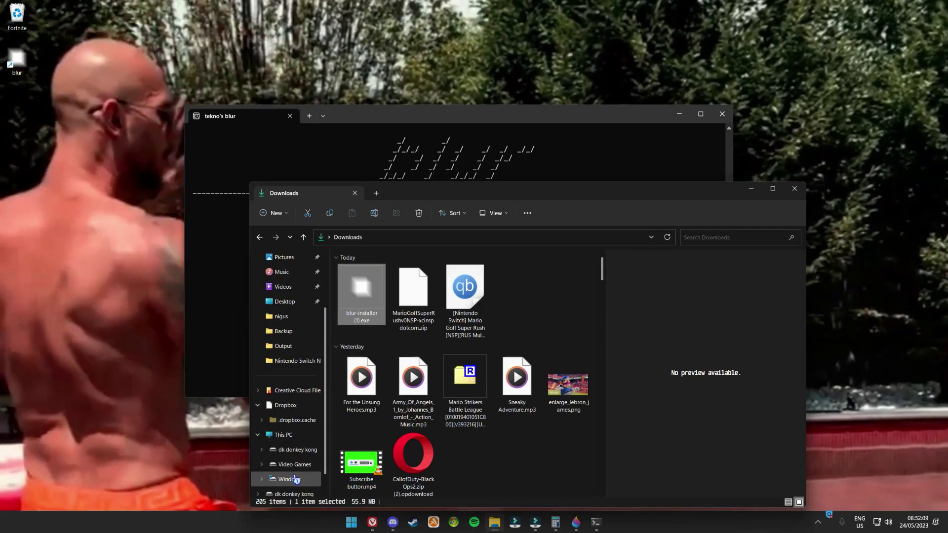
click(295, 479)
click(294, 464)
scroll(508, 395, down, 3)
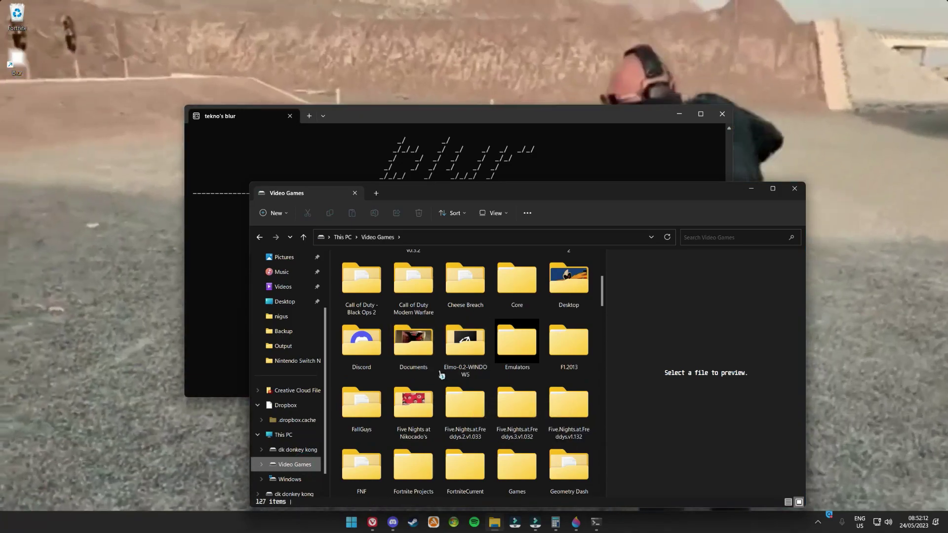
scroll(434, 366, down, 3)
double_click(374, 485)
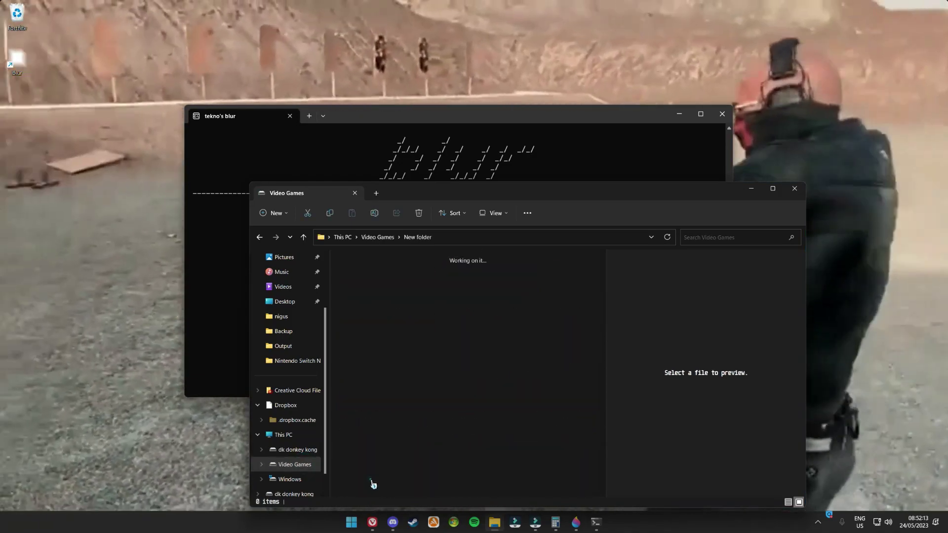
Load com.AnotherAxiom.GorillaTag-20230416-212052.mp4 from the folder into blur and confirm continuing the render
drag(424, 195, 554, 195)
scroll(606, 362, down, 2)
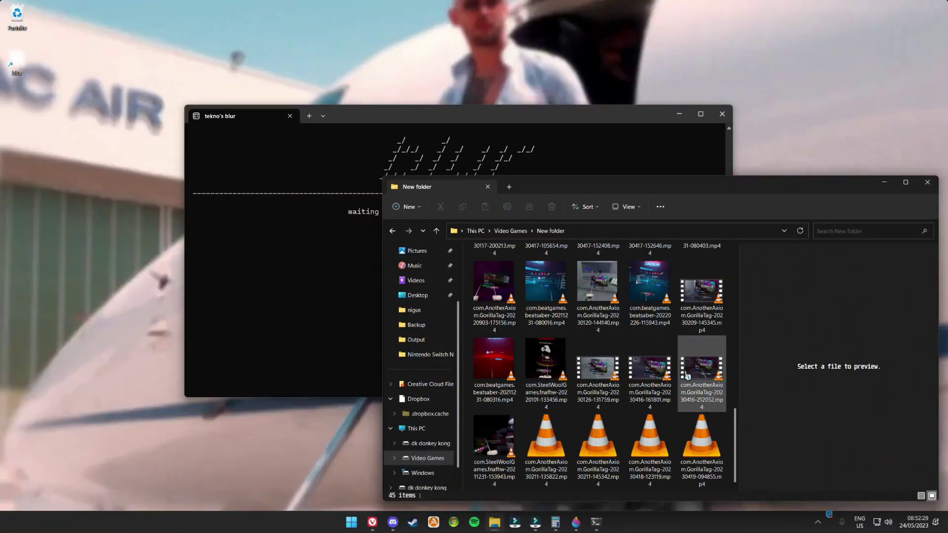
drag(705, 376, 316, 306)
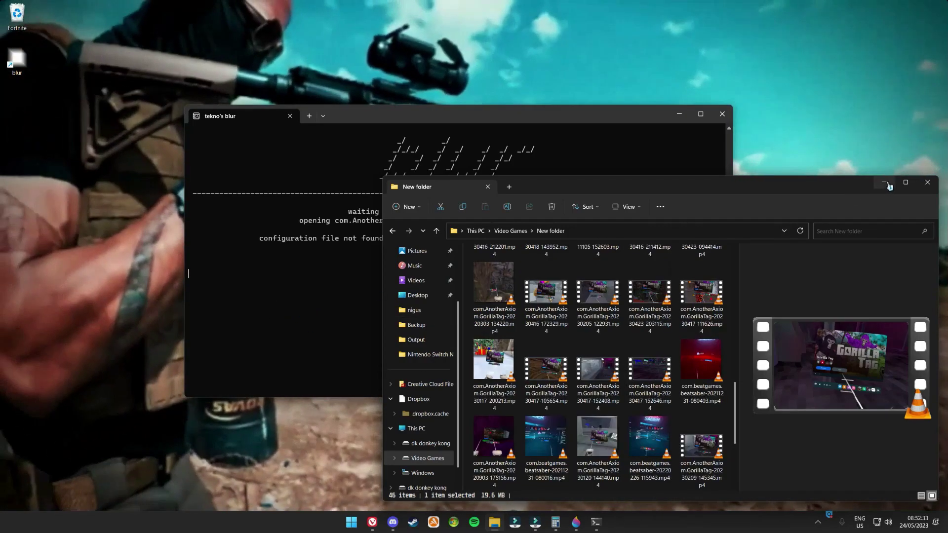
click(884, 182)
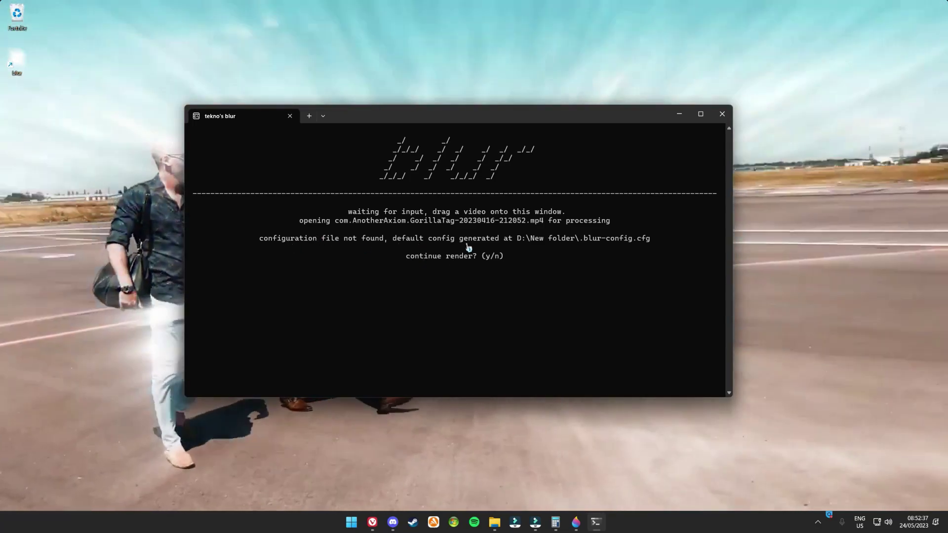
key(y)
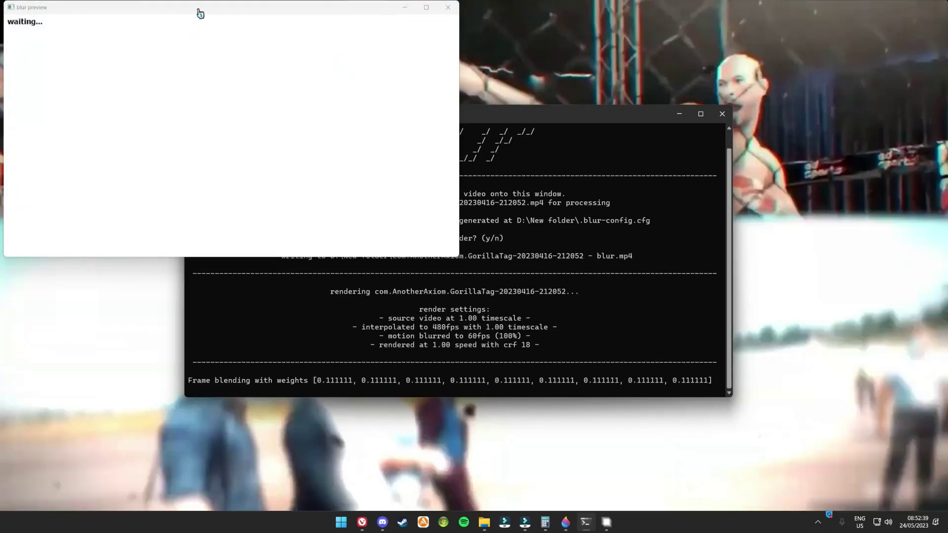
Move the blur preview window clear of the console to watch the preview and the render progress
drag(200, 13, 395, 100)
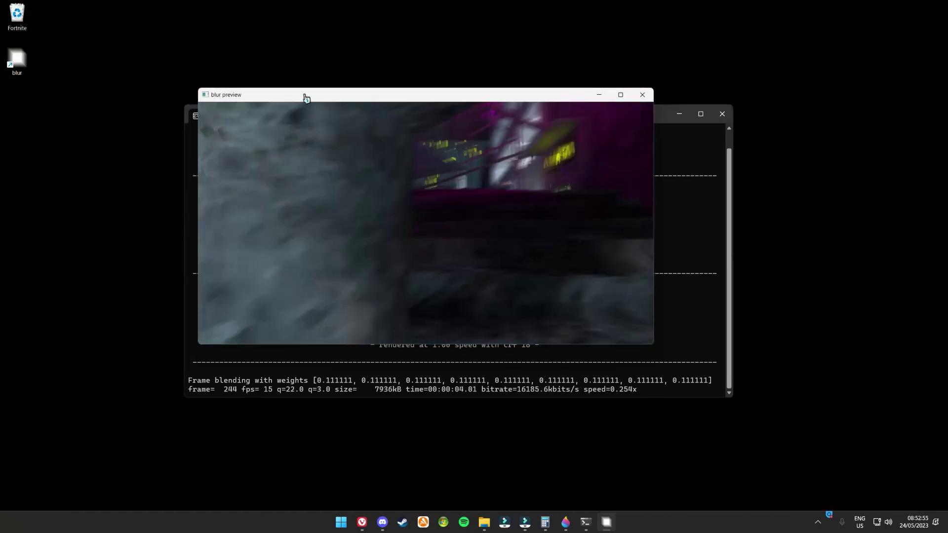
drag(303, 95, 565, 45)
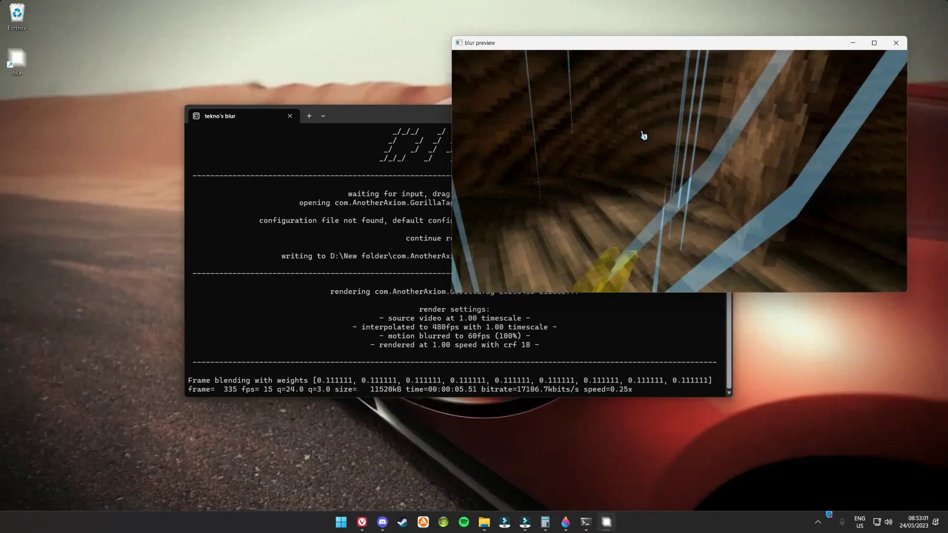
drag(641, 42, 219, 435)
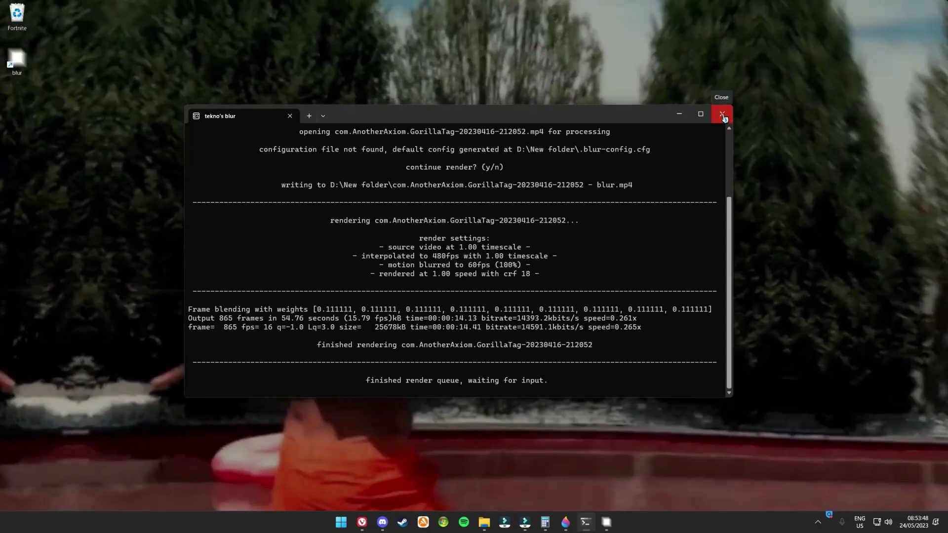
Close blur and locate the rendered GorillaTag blur.mp4 under Today in New folder
click(723, 115)
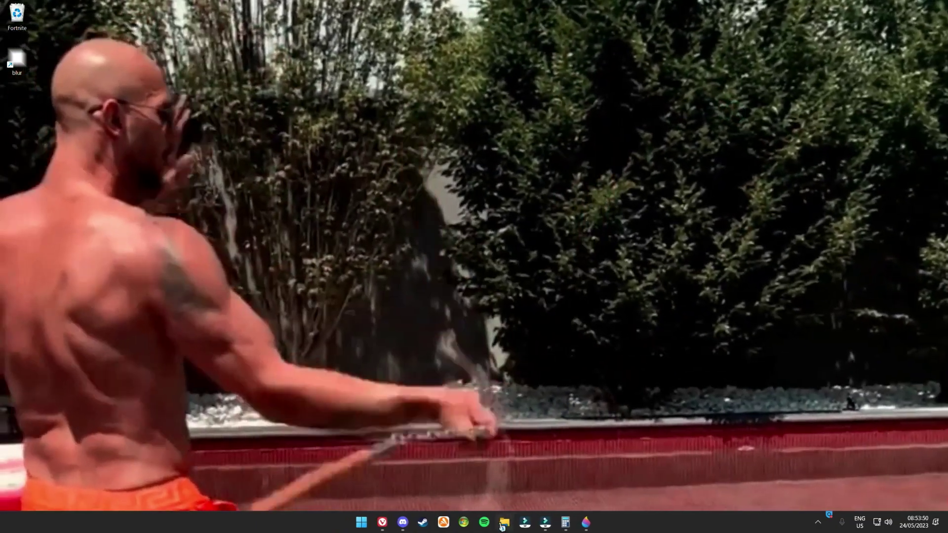
click(502, 522)
scroll(547, 445, down, 2)
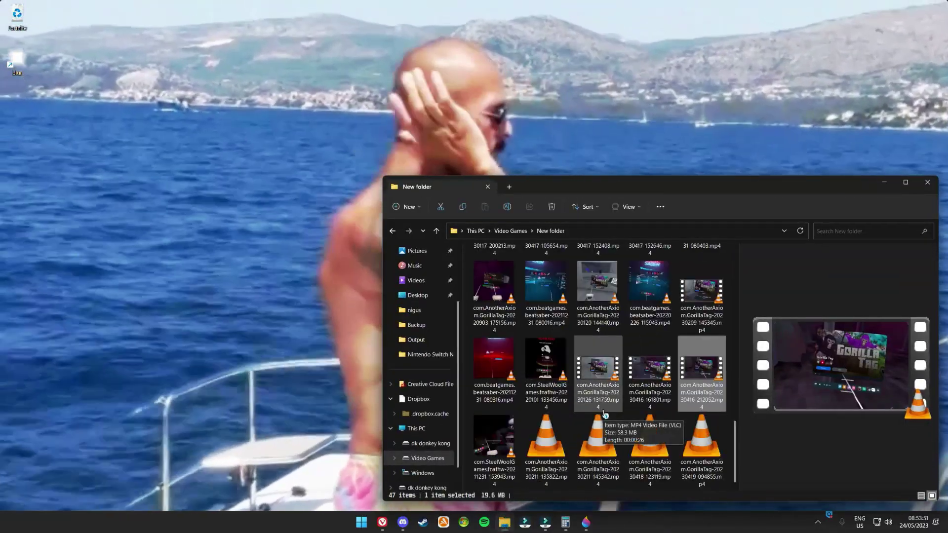
scroll(605, 414, up, 5)
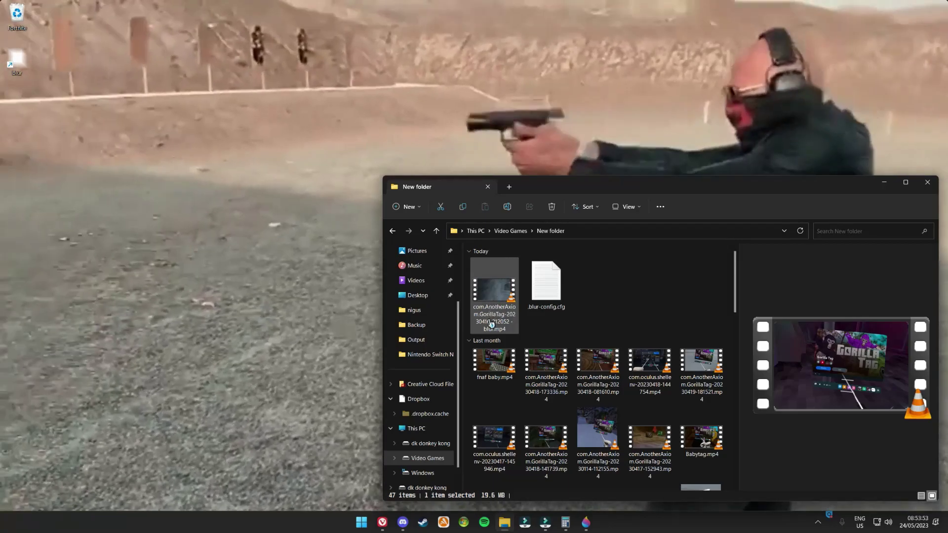